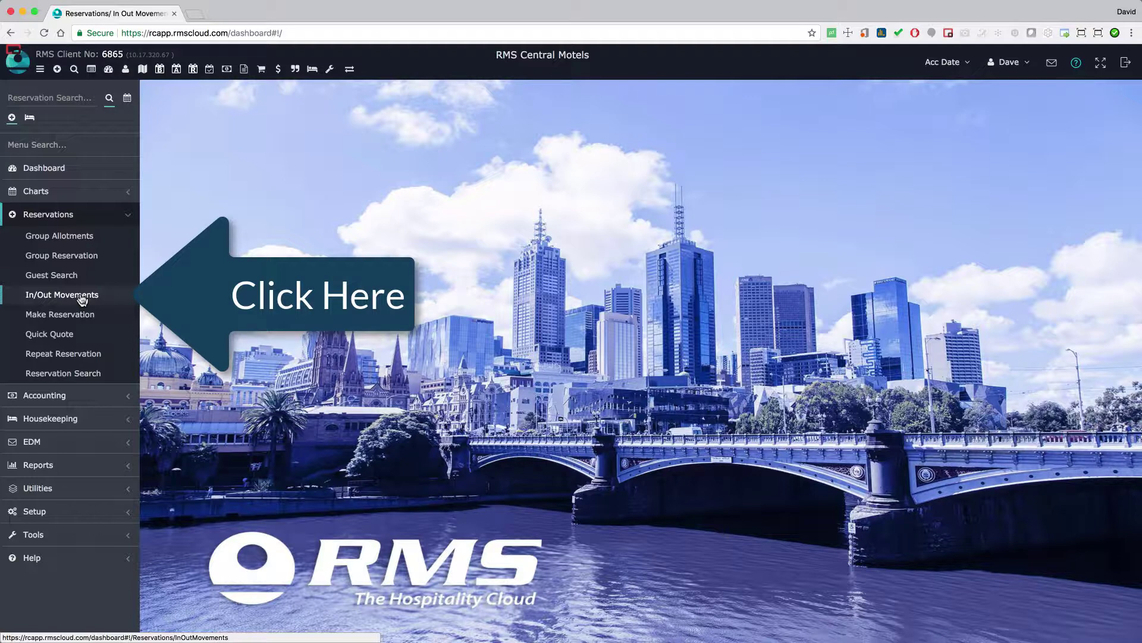
Step: Open In/Out Movements from the Reservations menu to list the 7 in-house guests
left_click(92, 70)
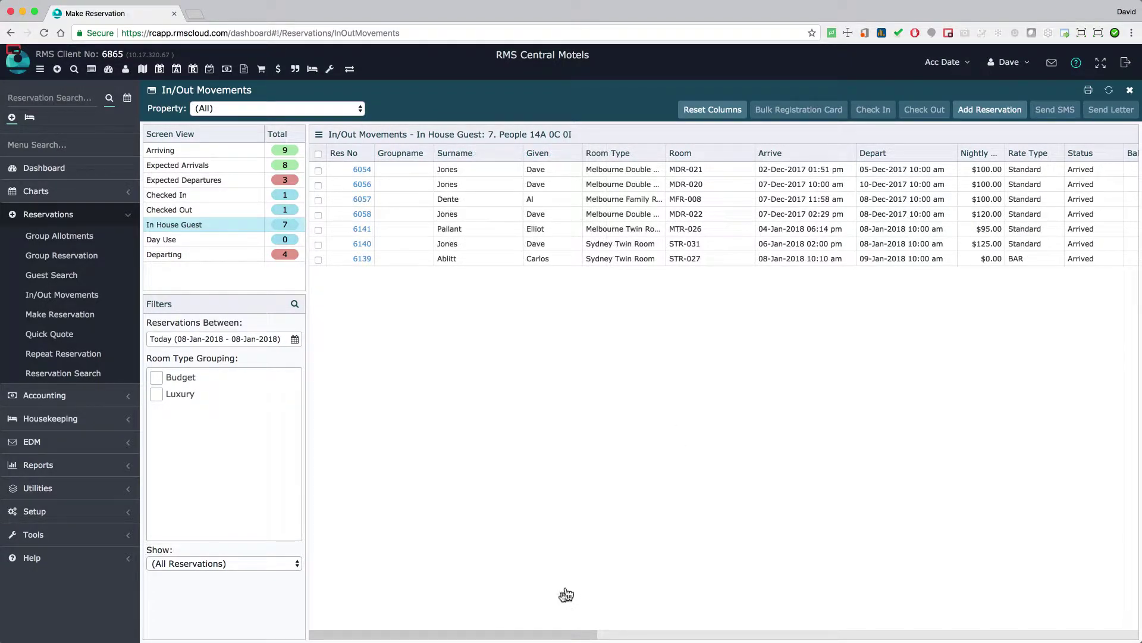
Step: Move the Acc No column beside Surname, then sort by surname, reservation number, and finally given name
left_click_drag(525, 638, 589, 638)
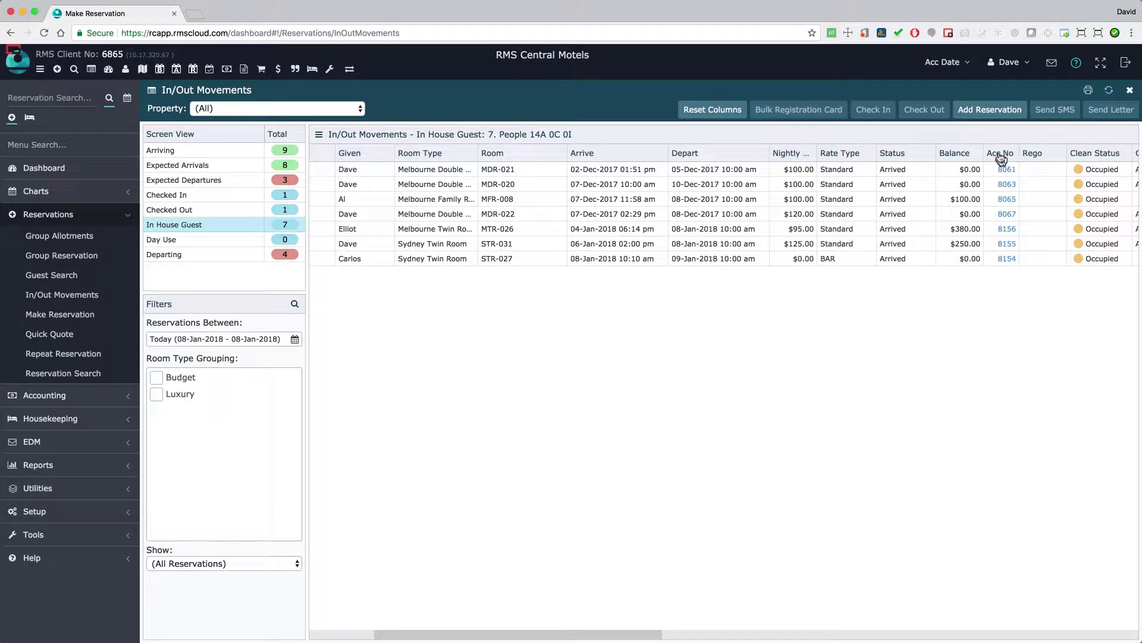
left_click_drag(1000, 153, 329, 157)
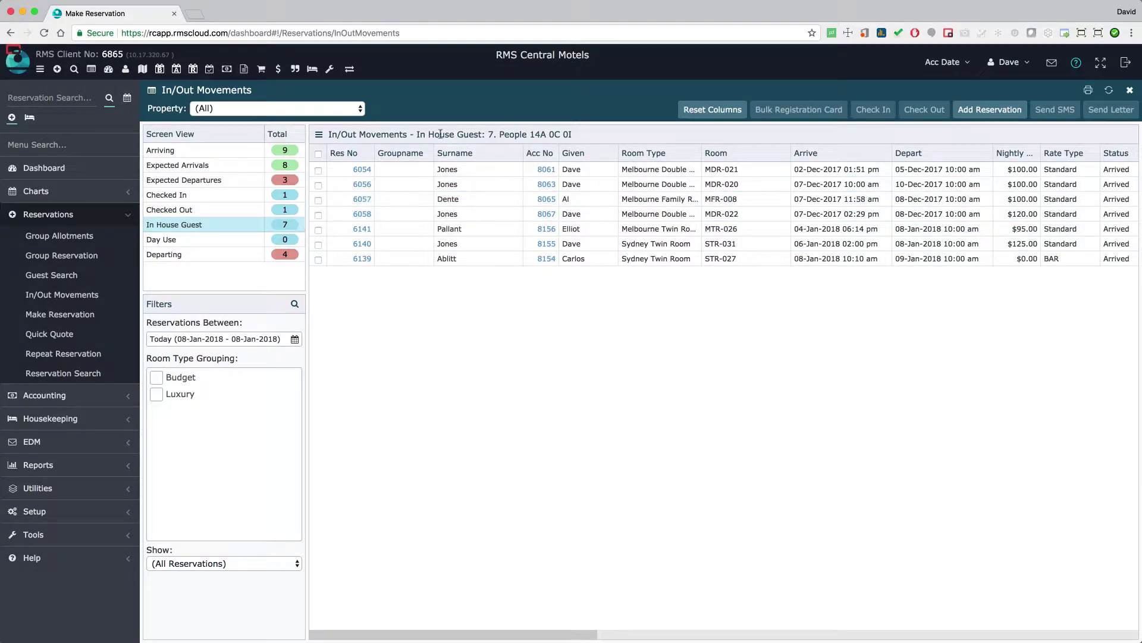
left_click(452, 154)
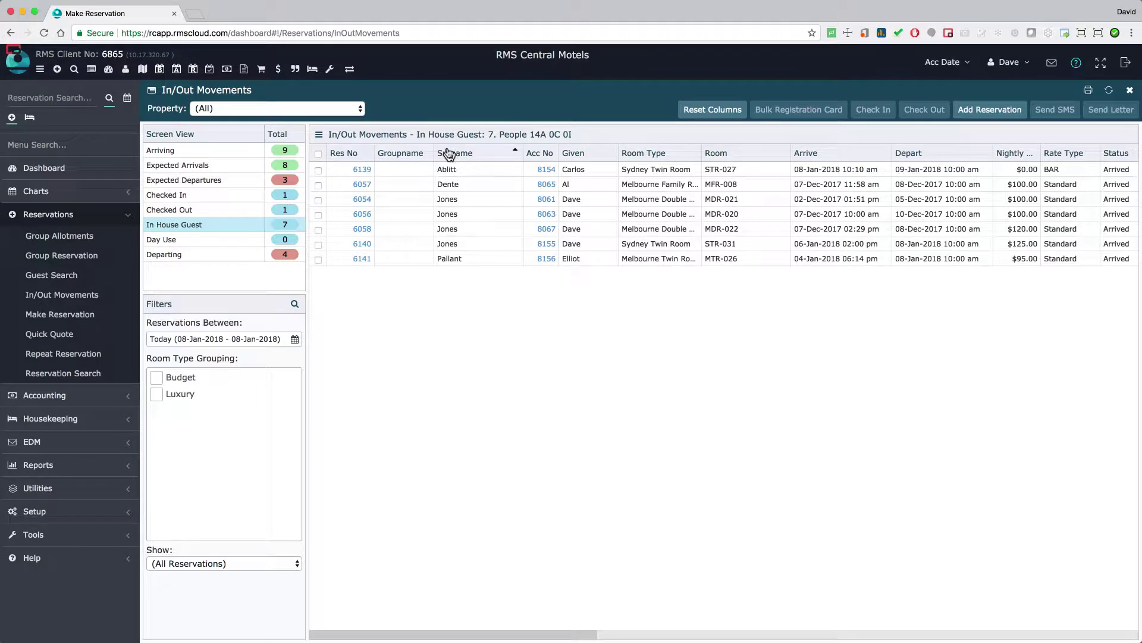
left_click(353, 155)
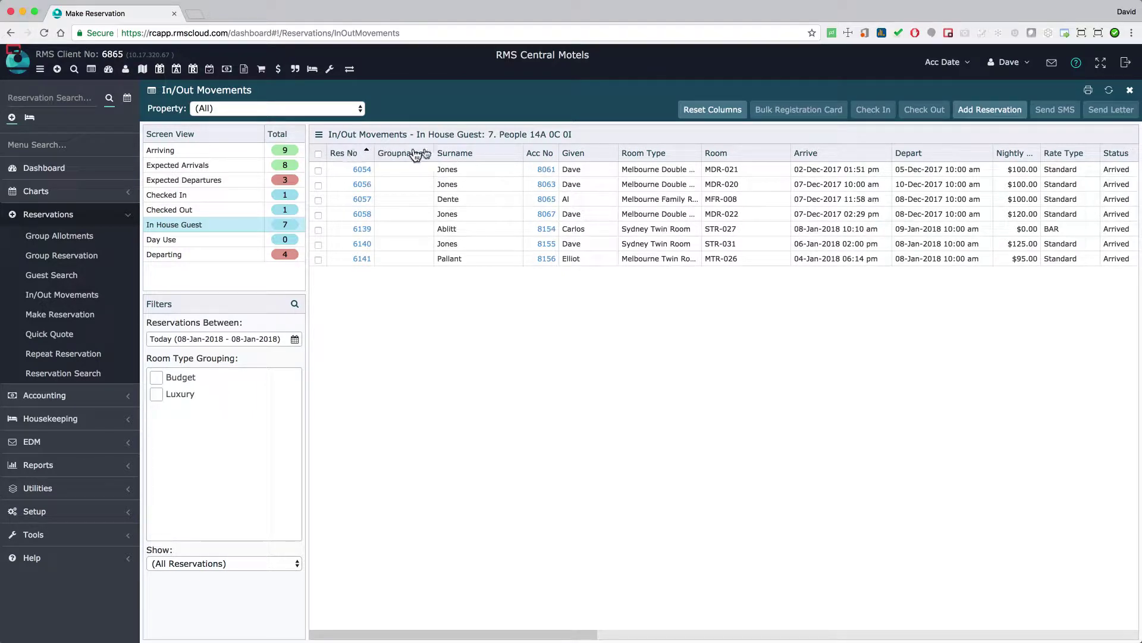
left_click(590, 156)
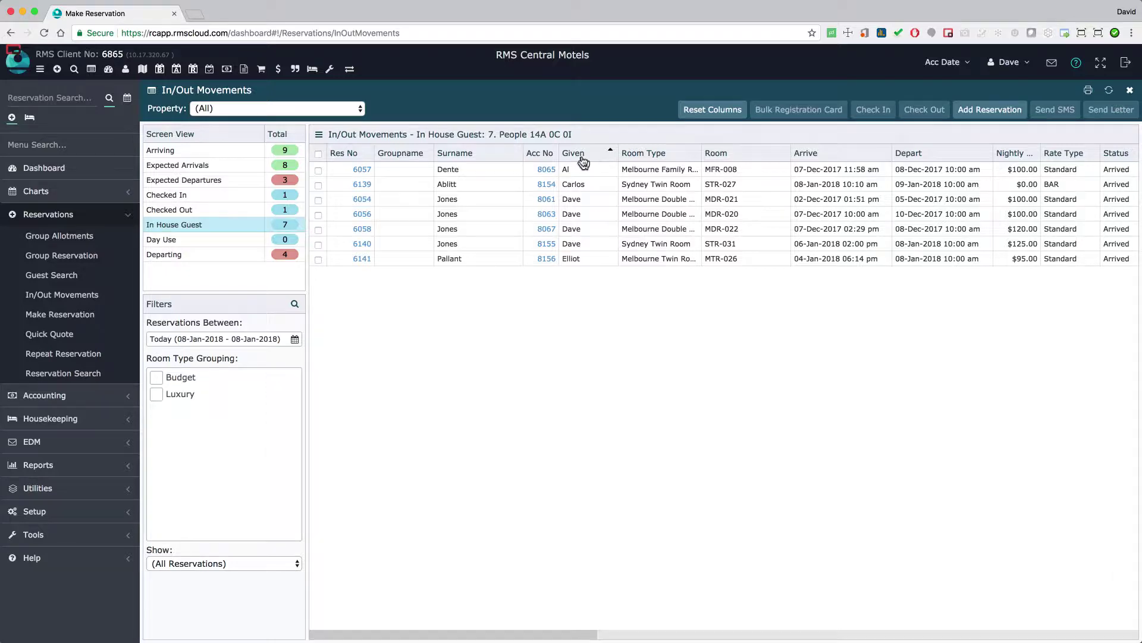
Step: View and close reservation 6139, then tick reservation 6056 and review account 8063
left_click(363, 187)
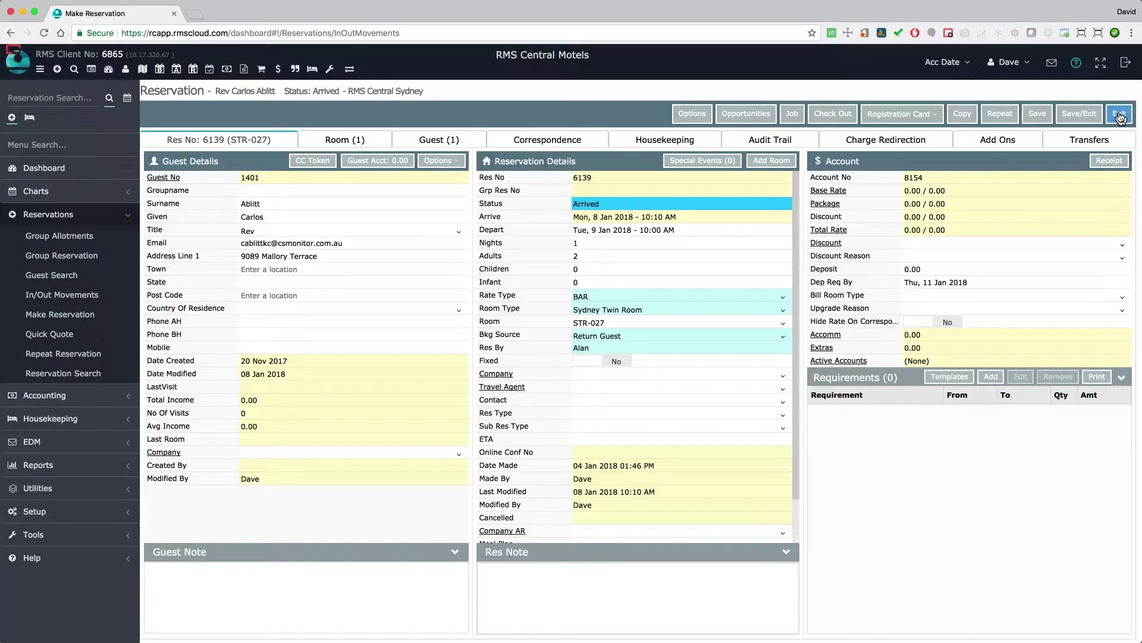
left_click(1120, 114)
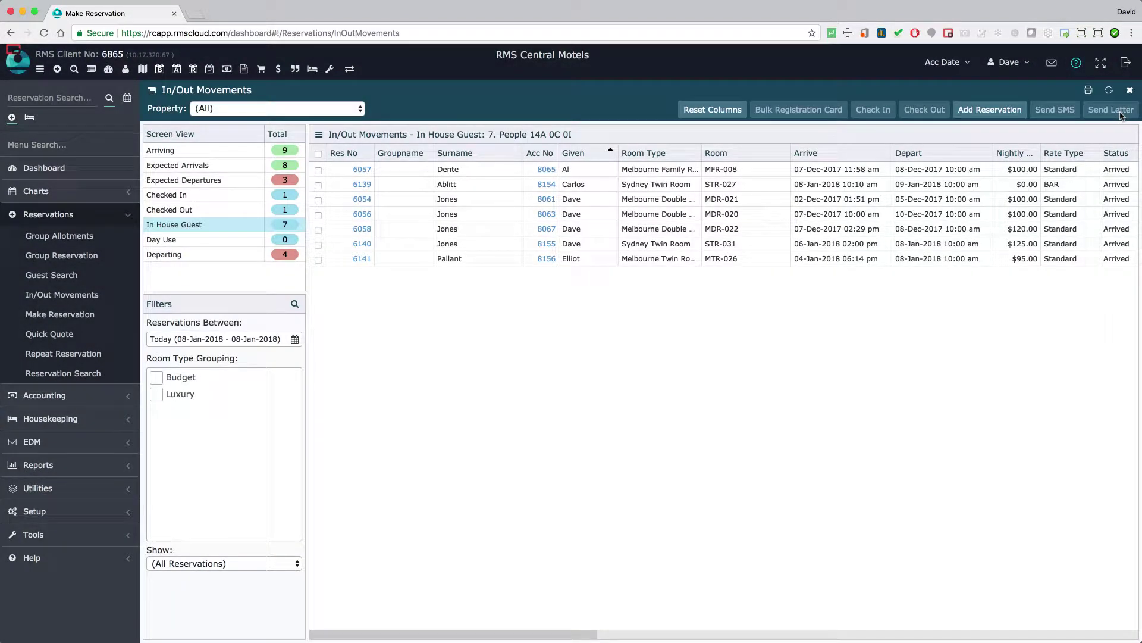
left_click(547, 216)
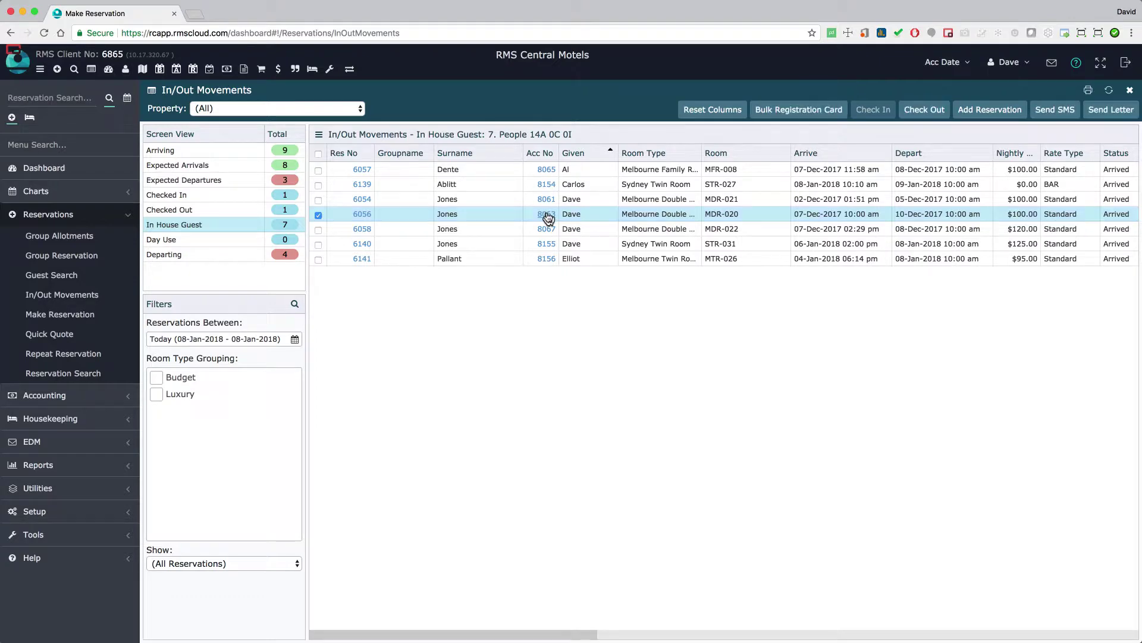
left_click(547, 218)
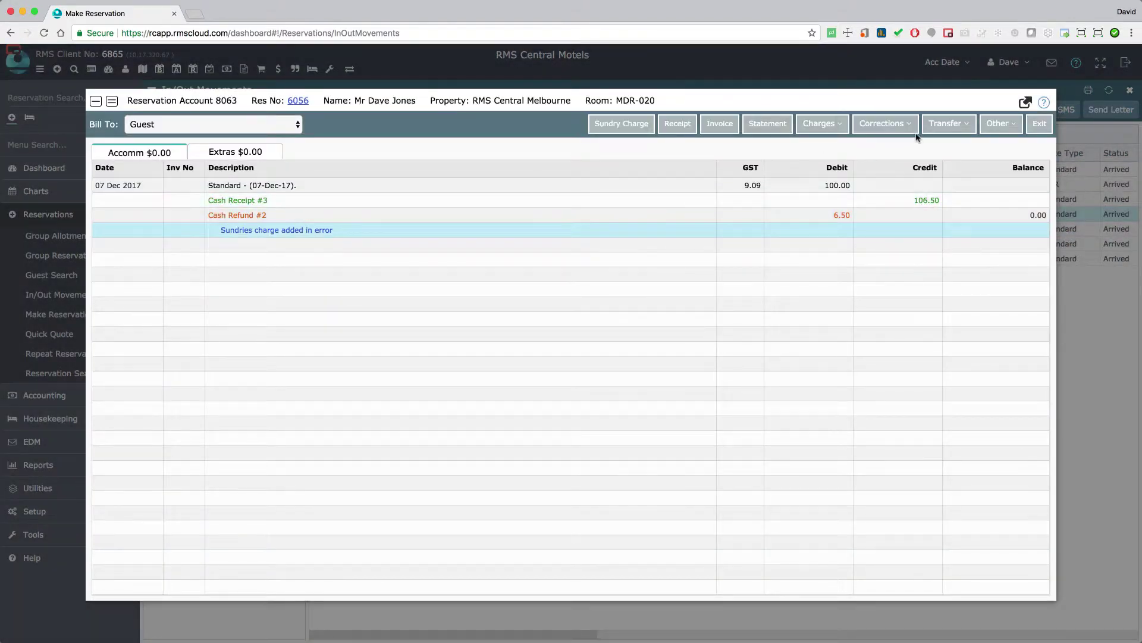
left_click(1042, 126)
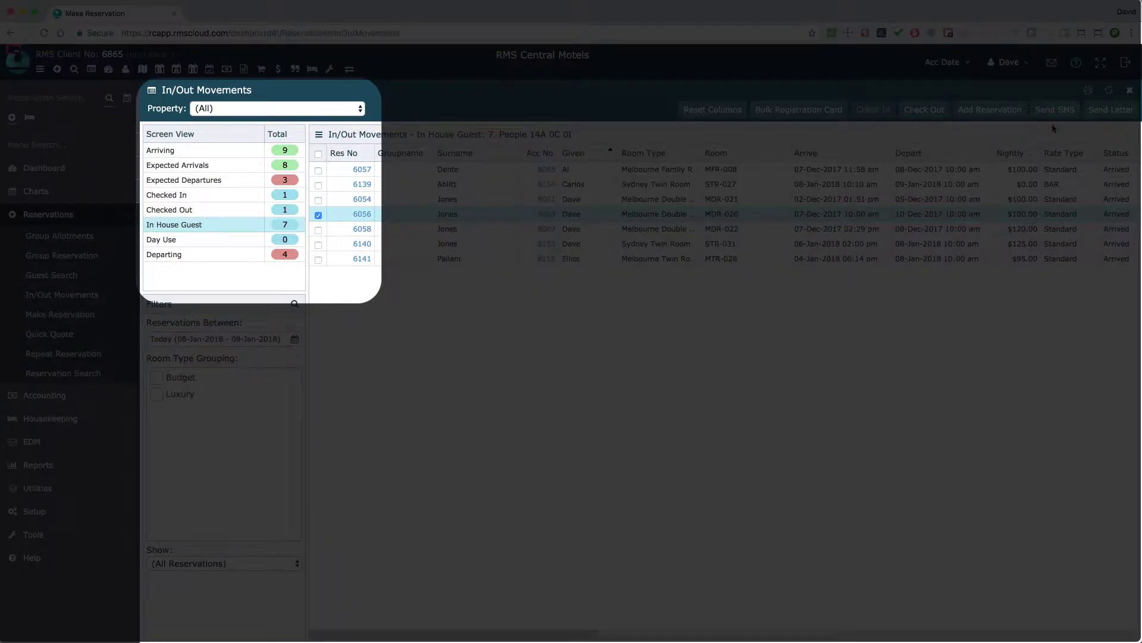
left_click(338, 110)
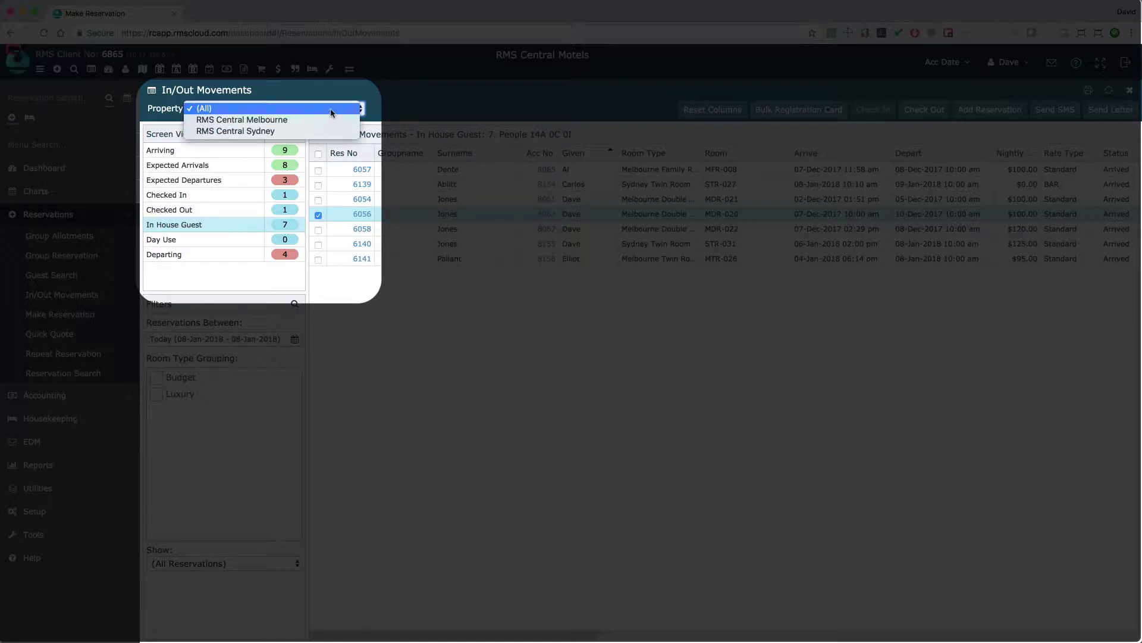
left_click(331, 109)
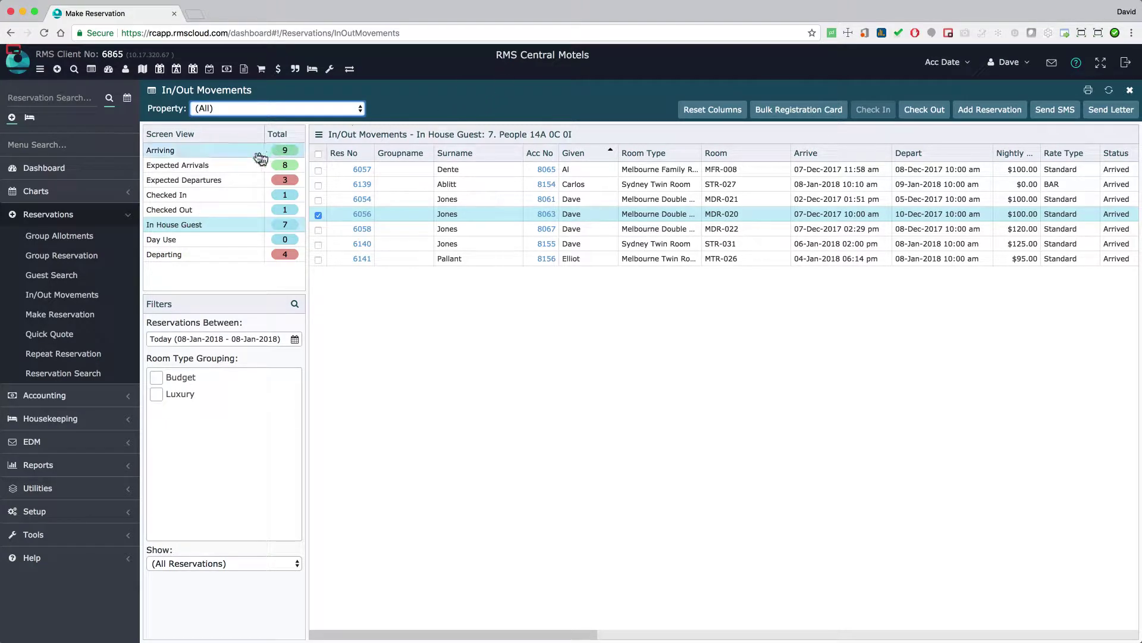
Step: List the 8 expected arrivals by surname, view reservation 6144, and open the Reservations Between calendar
left_click(247, 167)
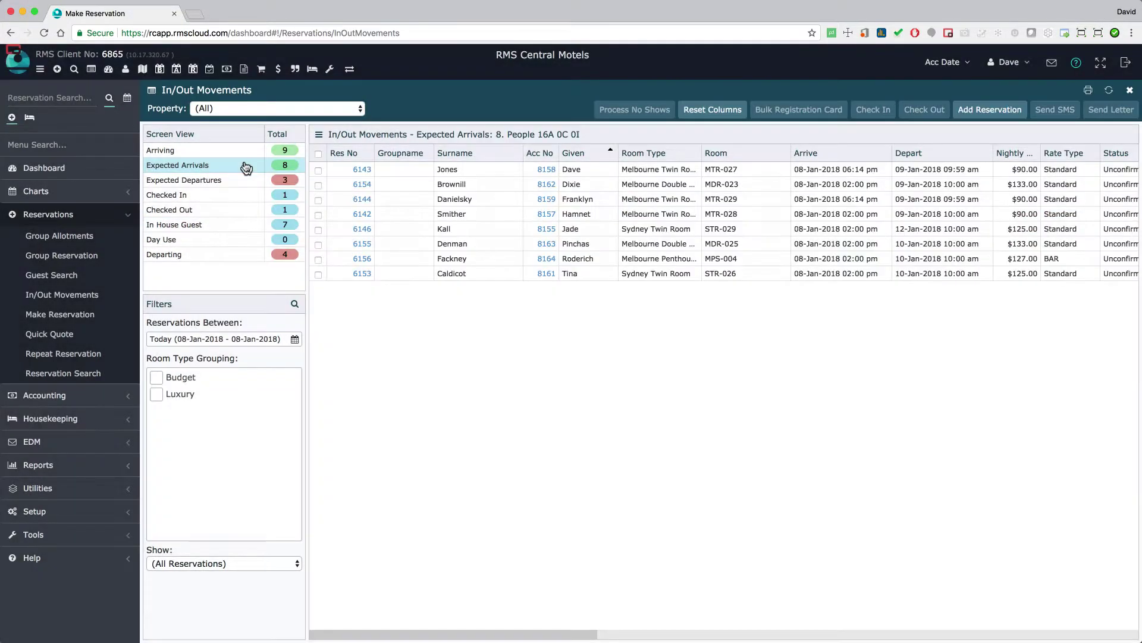
left_click(480, 160)
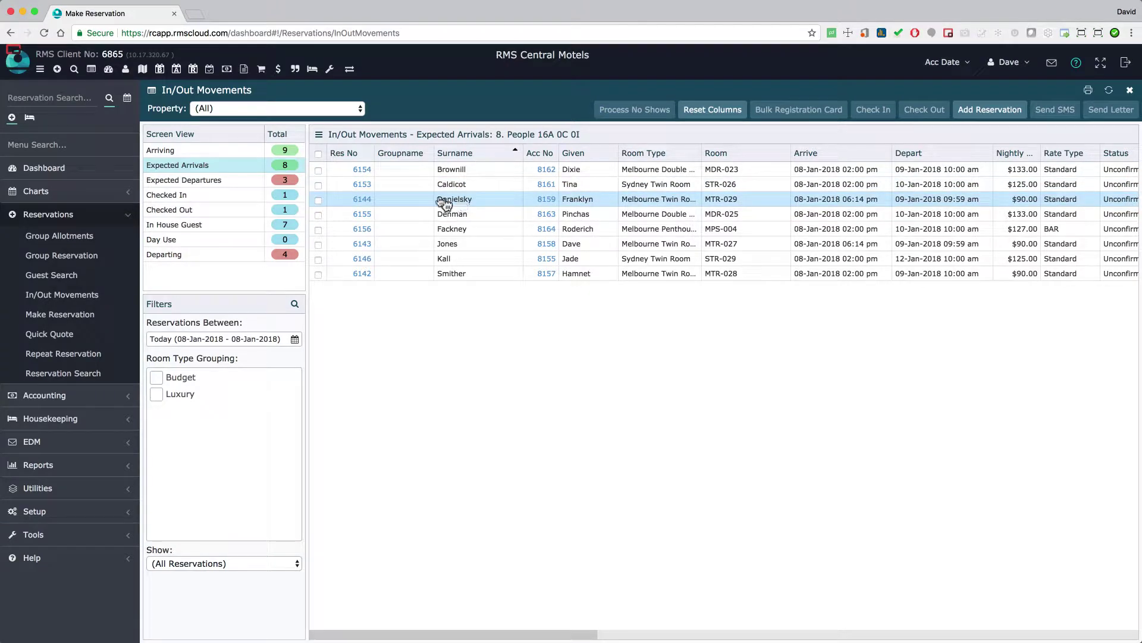
left_click(361, 200)
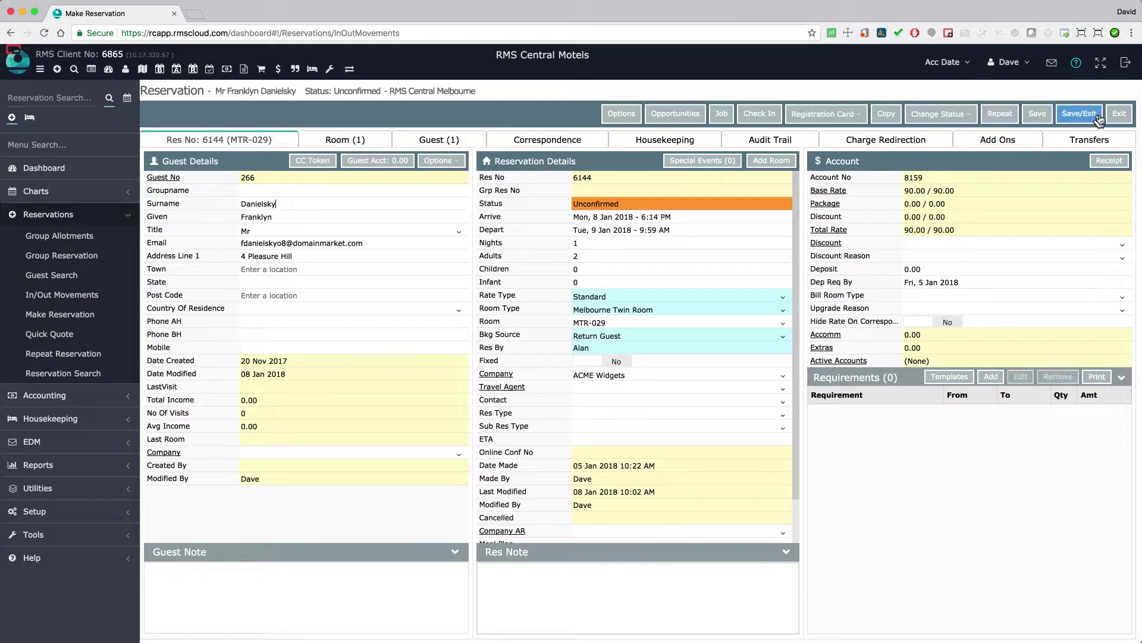
left_click(1120, 114)
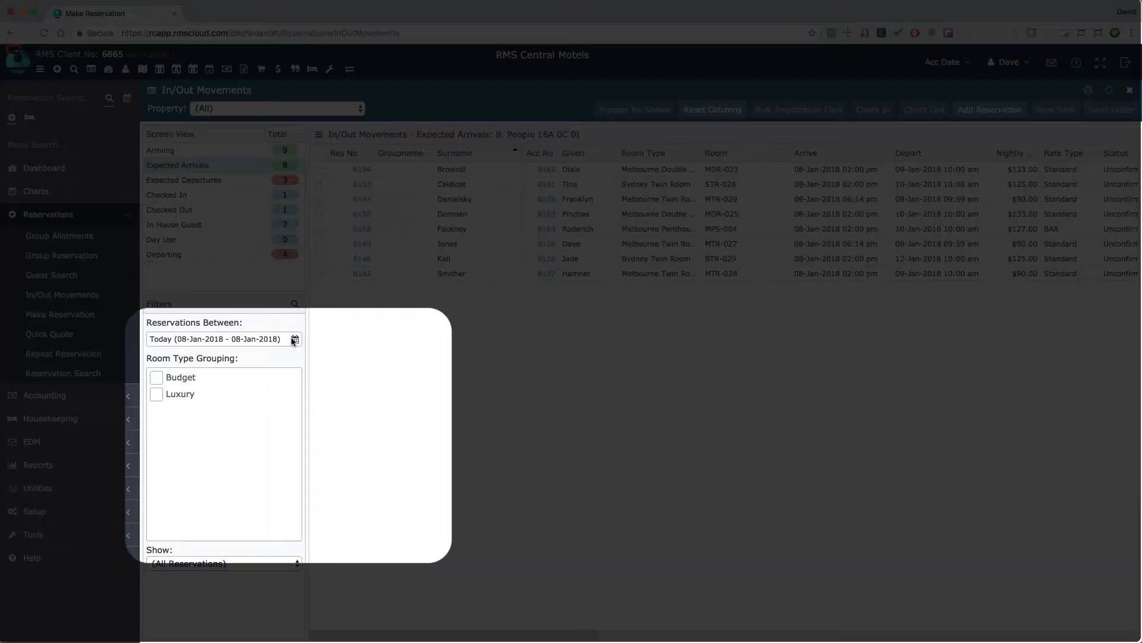
left_click(294, 340)
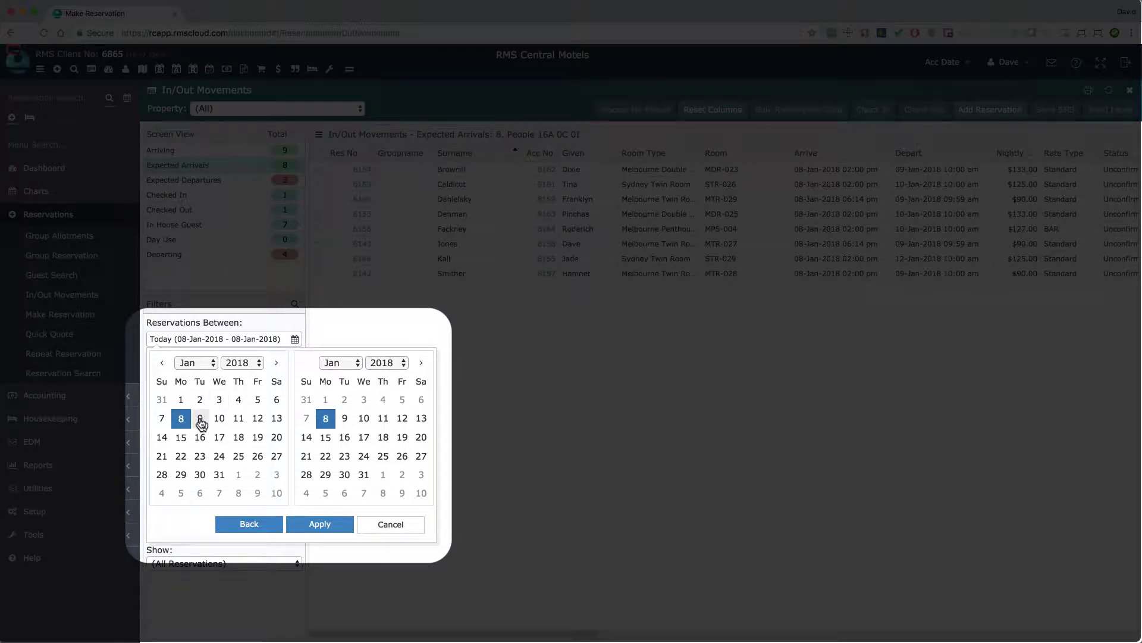
Step: Set the Reservations Between filter to 08-Jan-2018 through 13-Jan-2018
left_click(306, 526)
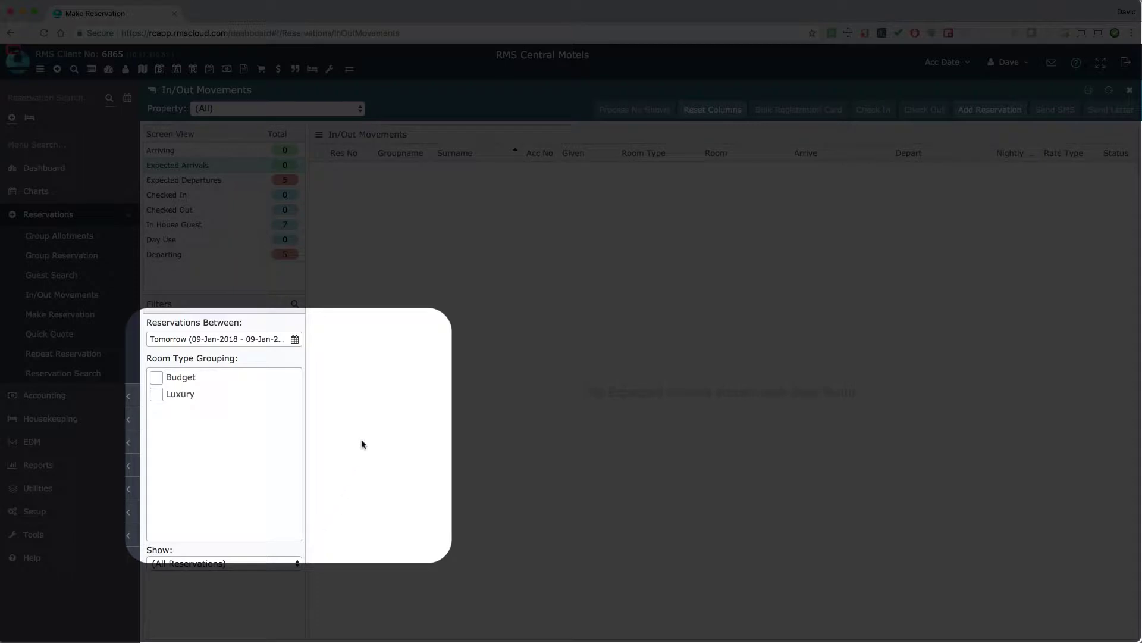
left_click(263, 340)
left_click(219, 418)
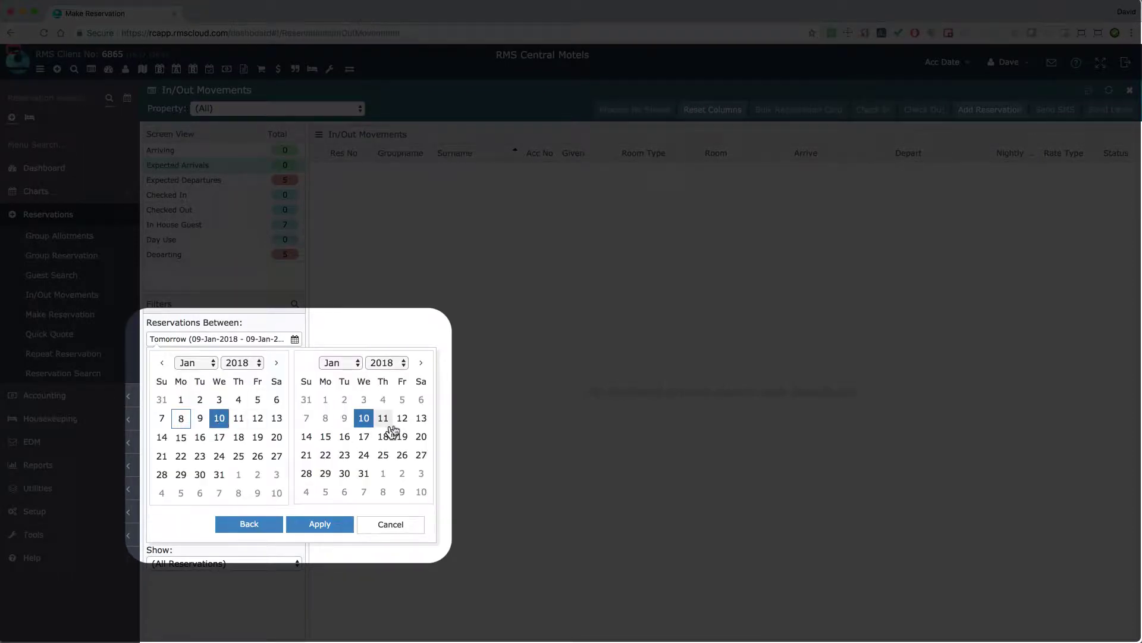
left_click(422, 419)
left_click(319, 523)
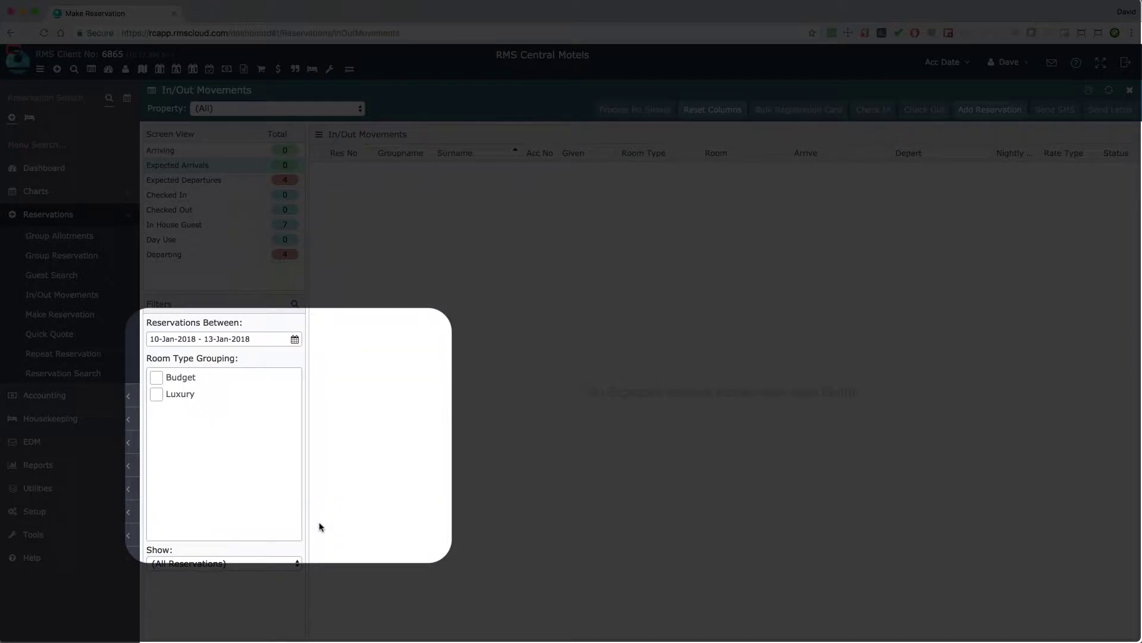
left_click(268, 340)
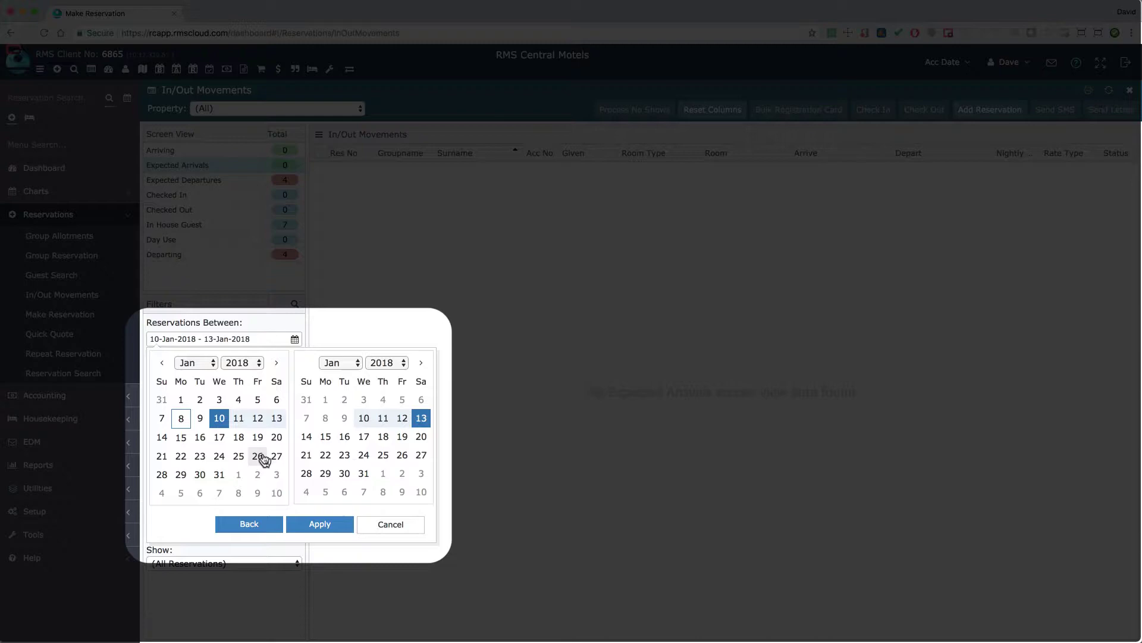
left_click(181, 418)
left_click(319, 524)
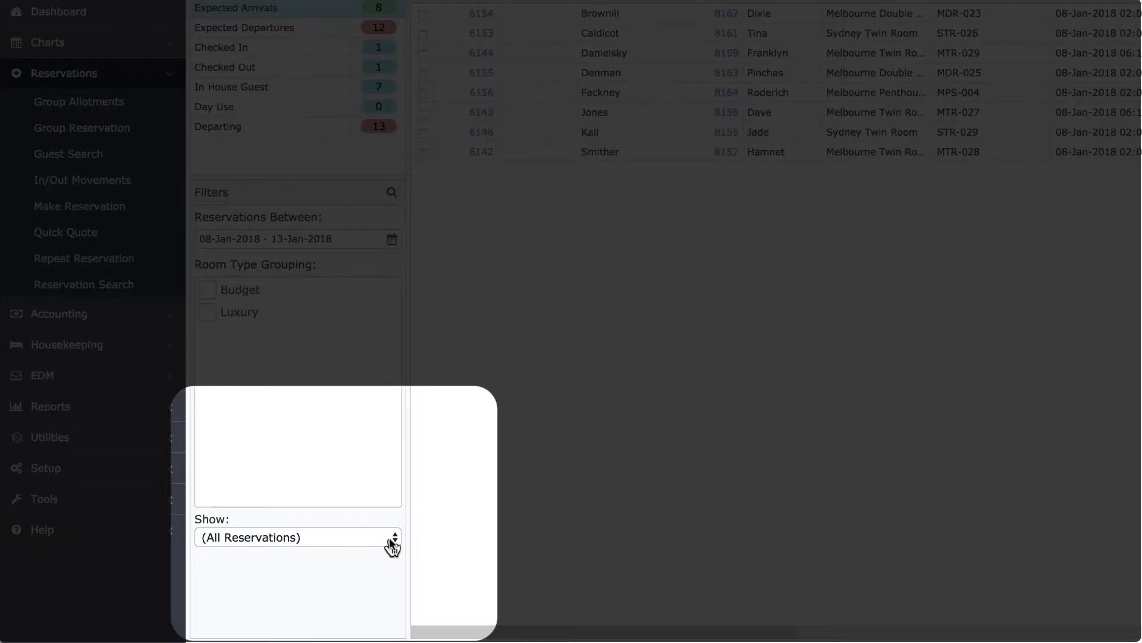
Step: Keep Show on (All Reservations) and list the 12 expected departures
left_click(389, 537)
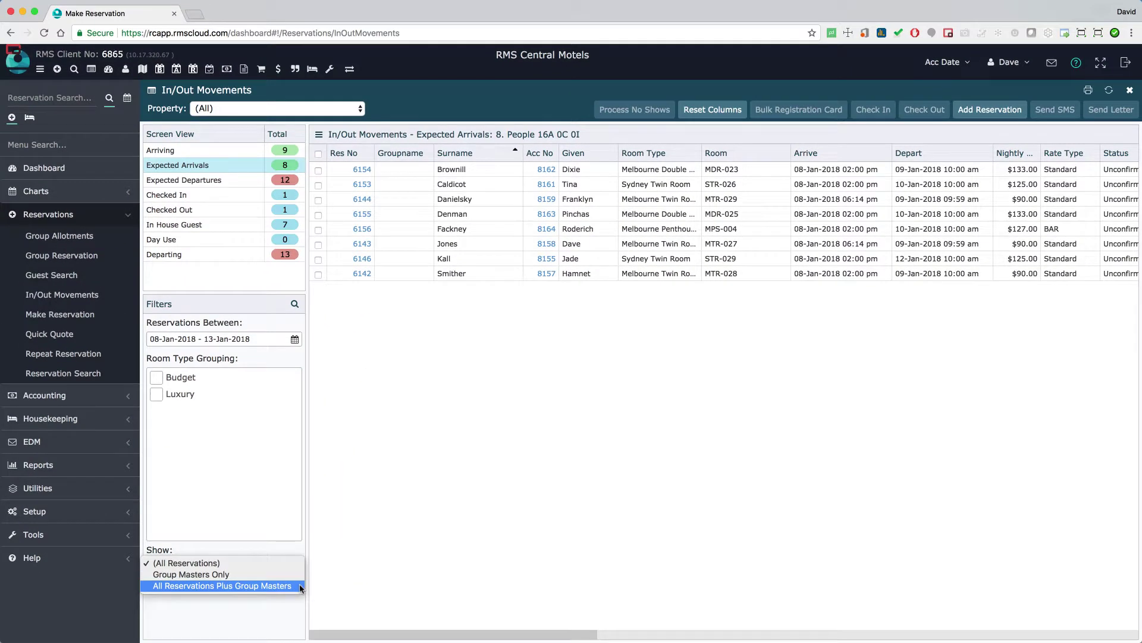
left_click(288, 563)
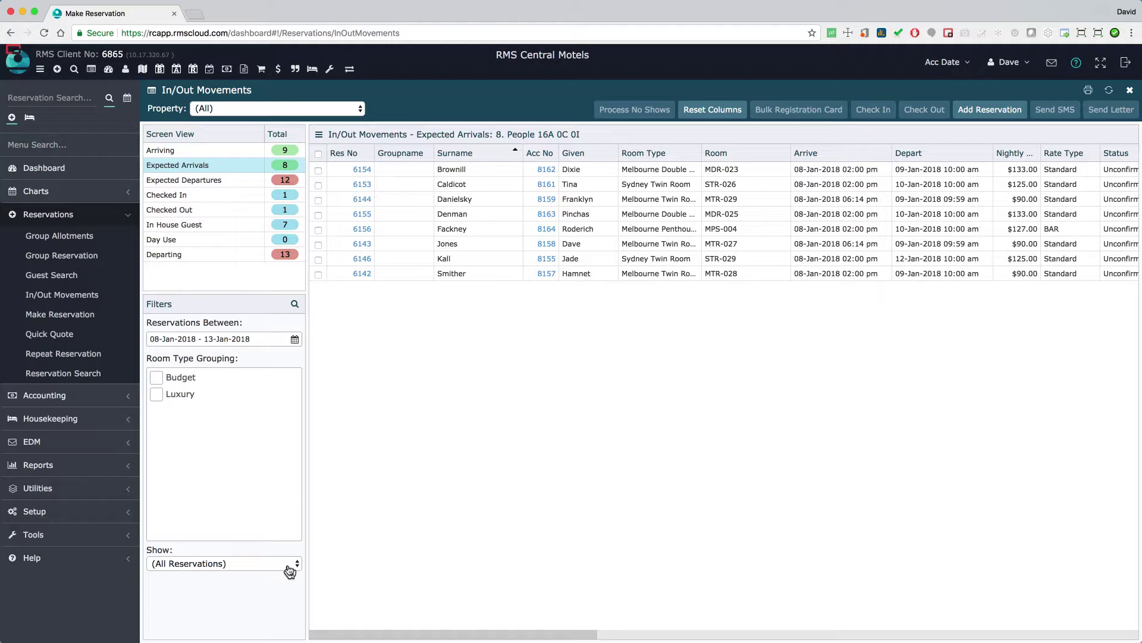
left_click(250, 186)
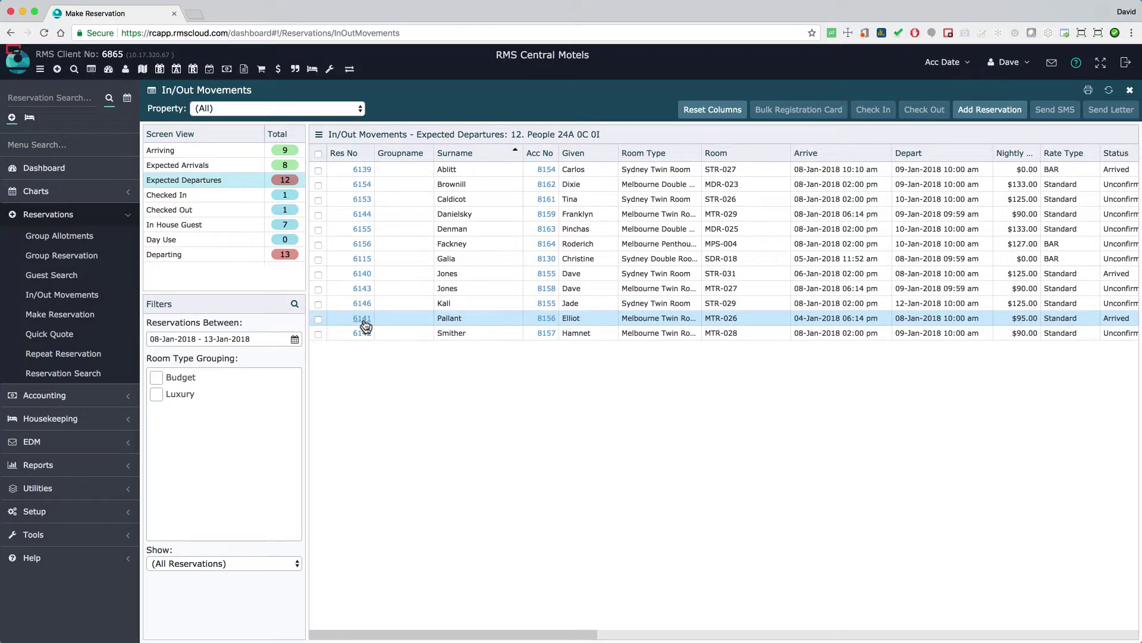
Step: Sort the list by room and switch back to the 8 expected arrivals
left_click(720, 155)
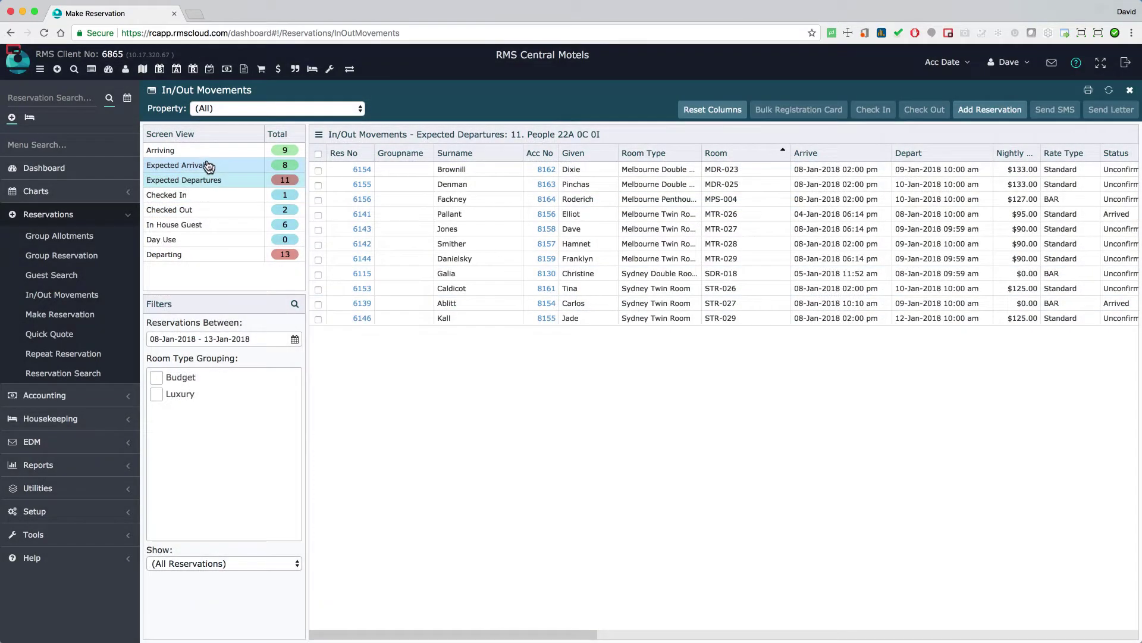
left_click(202, 166)
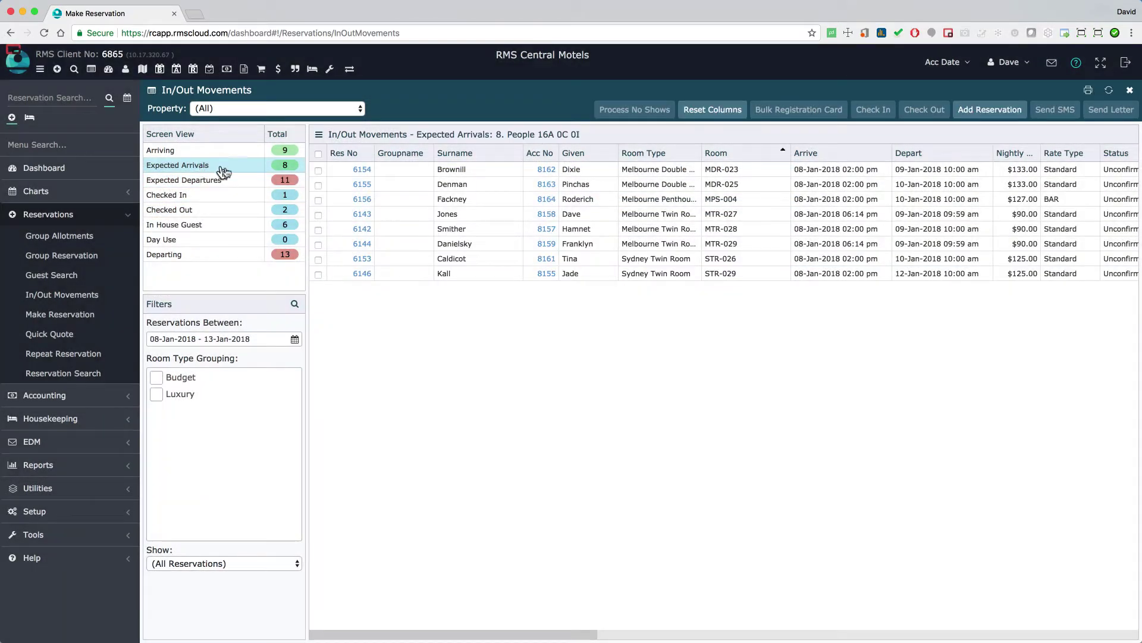
Step: Clear the select-all checkbox, then tick reservations 6155, 6156, 6144 and 6153
left_click(319, 154)
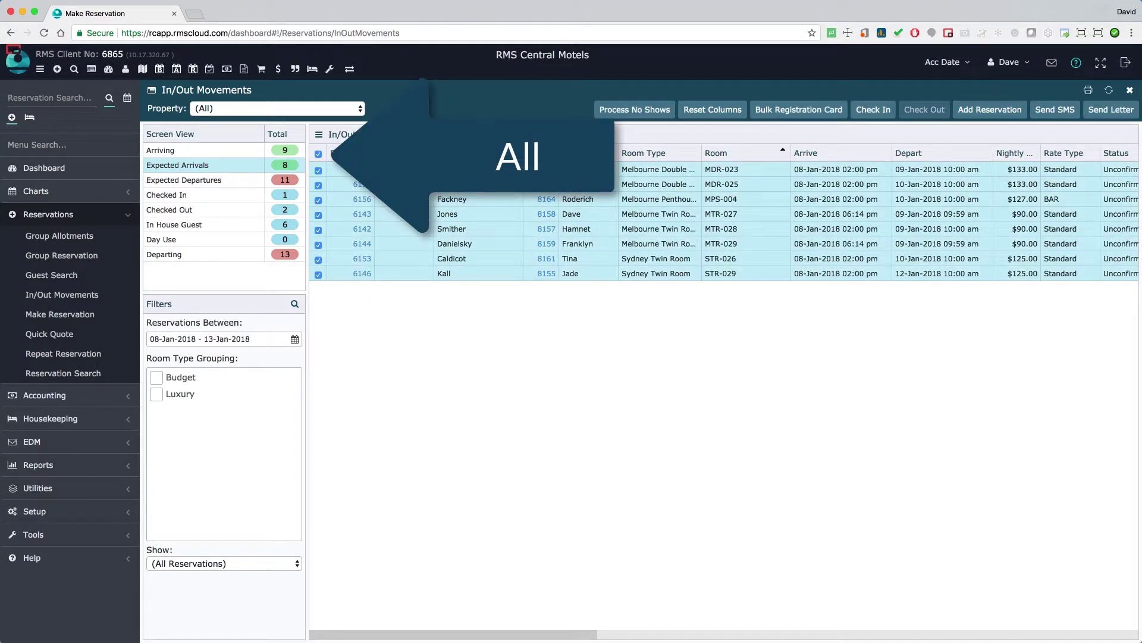
left_click(318, 153)
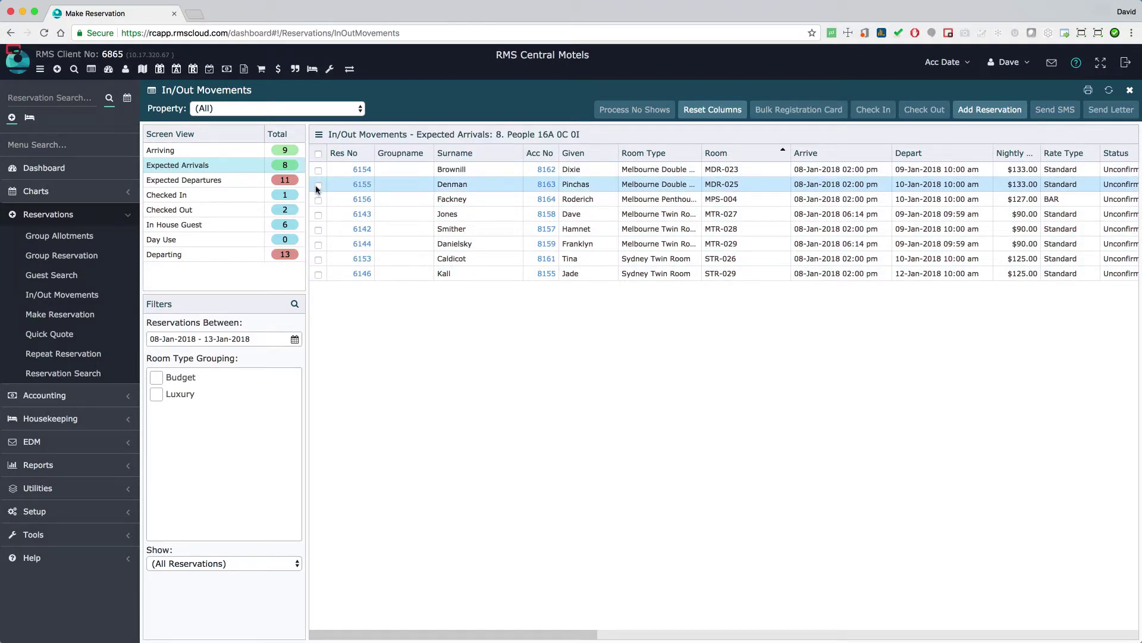
left_click(318, 185)
left_click(319, 200)
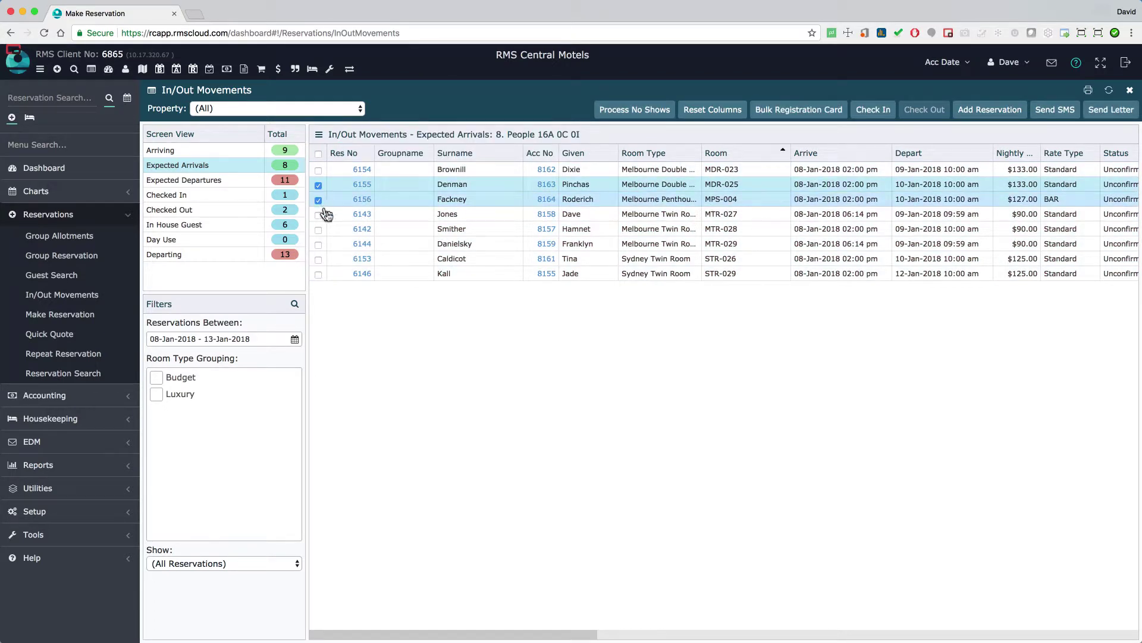
left_click(318, 245)
left_click(318, 259)
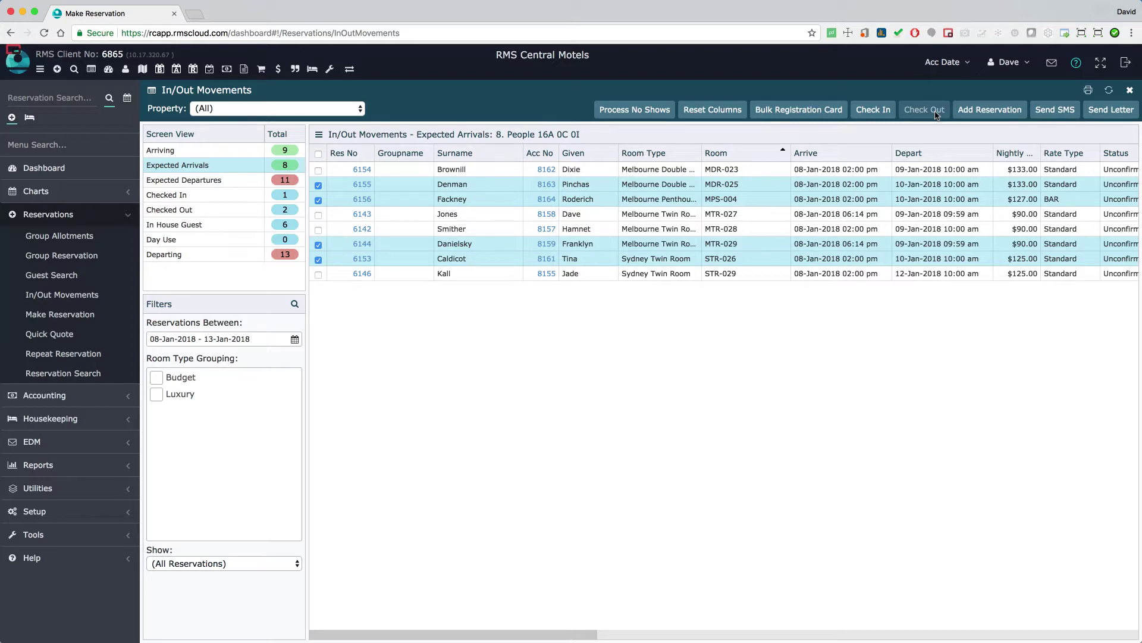
Step: Open a new reservation's 8–9 January Quick Quote, then exit back to the arrivals list
left_click(974, 112)
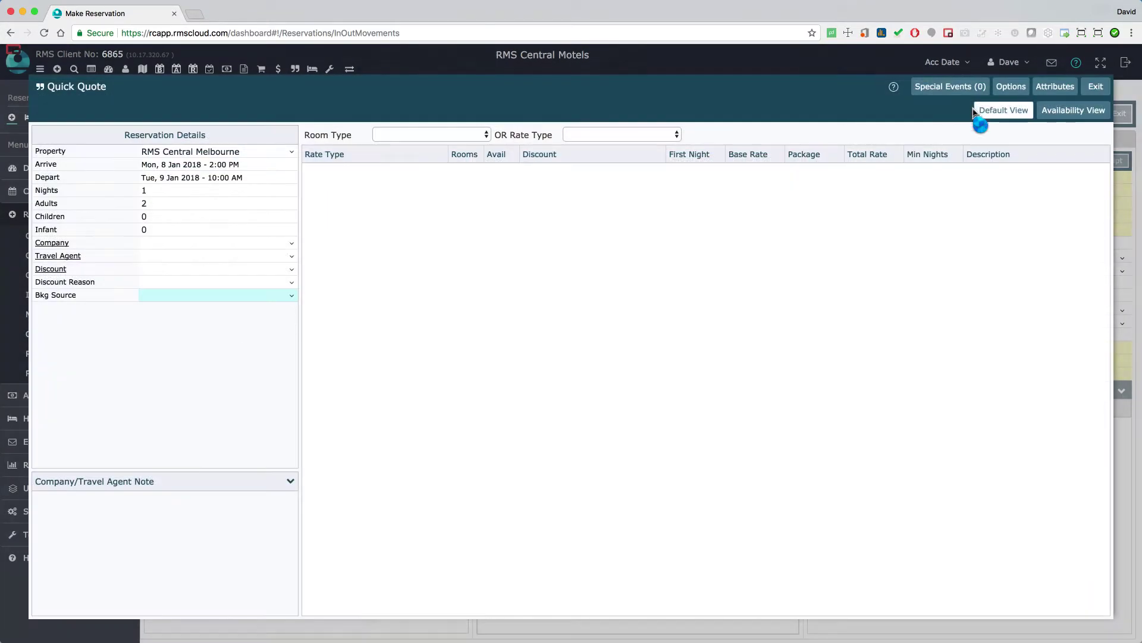
left_click(1100, 90)
left_click(1121, 114)
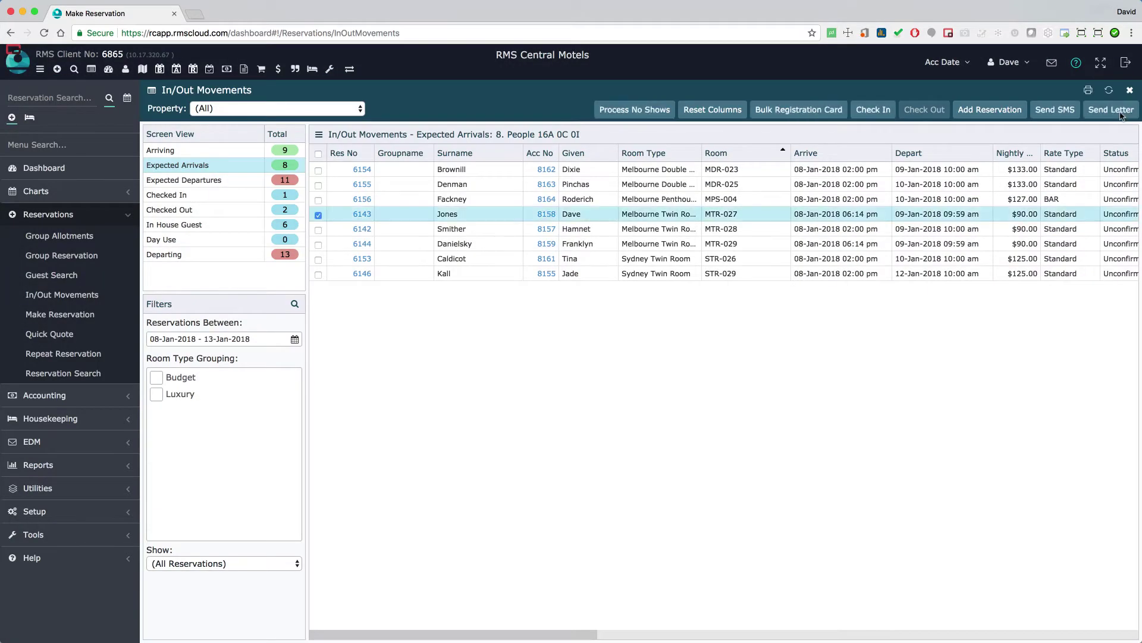
Step: Start an SMS to the marked reservation and open the Reminder template
left_click(1057, 111)
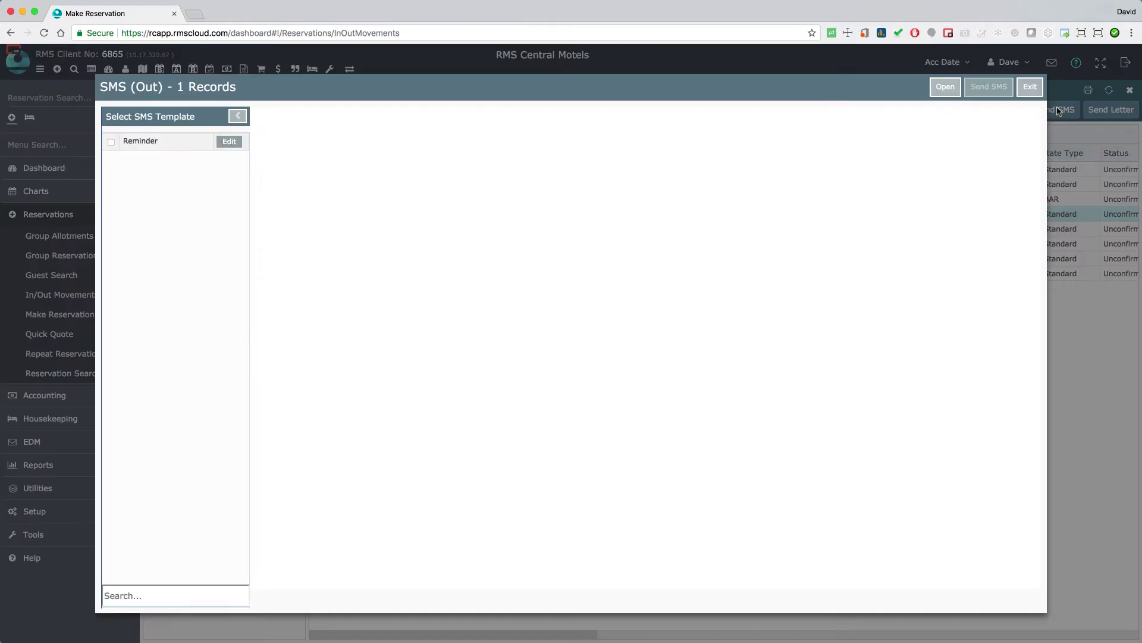
left_click(111, 142)
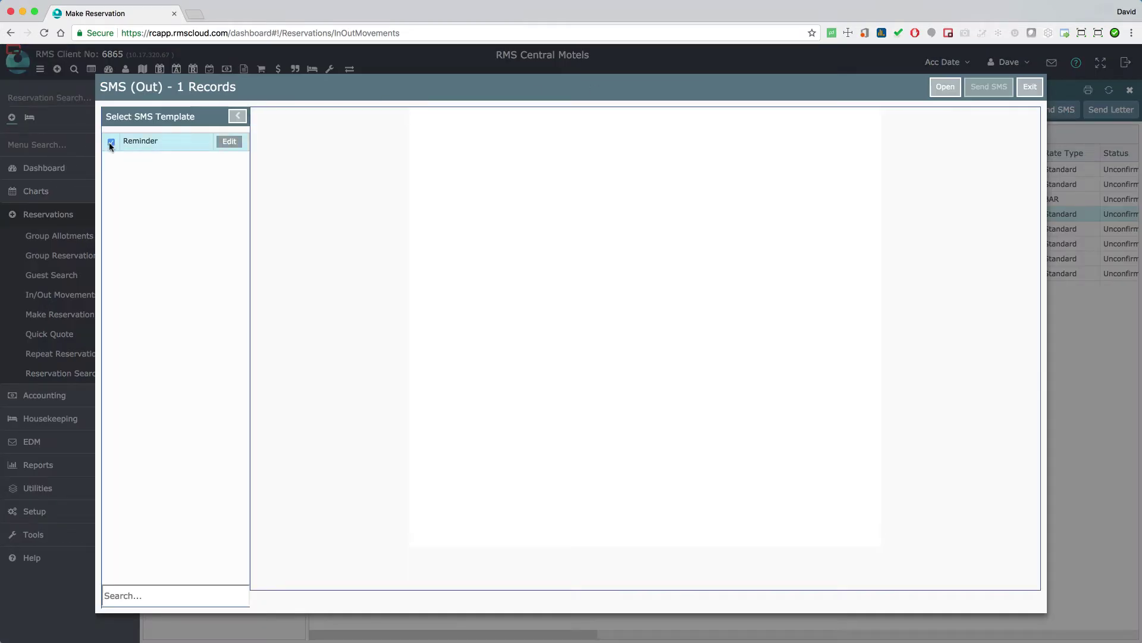
left_click(944, 93)
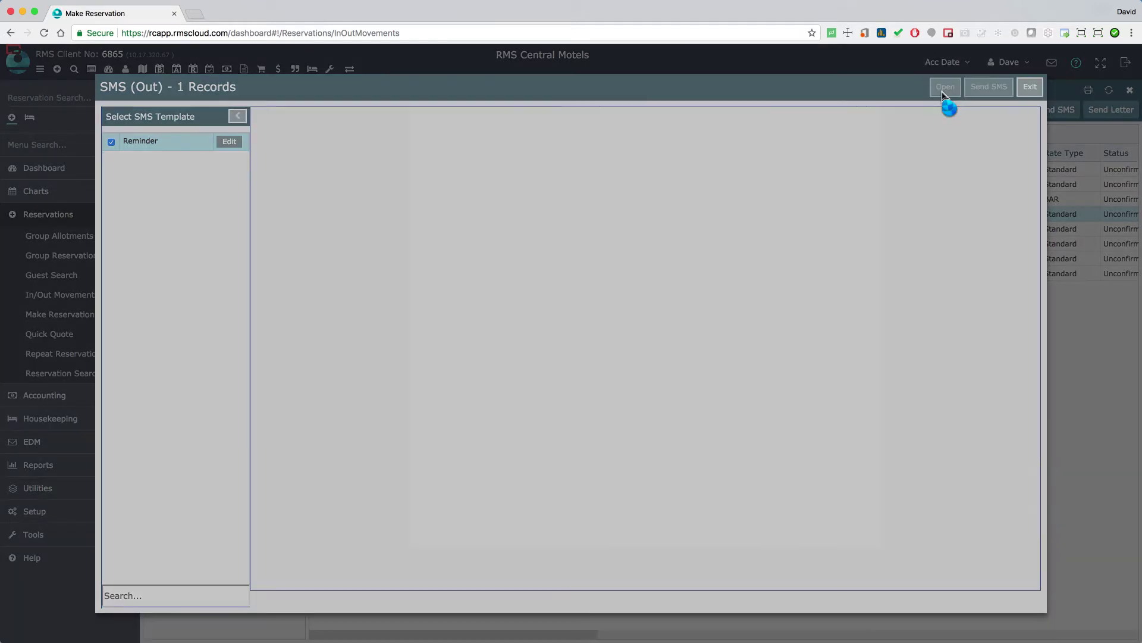